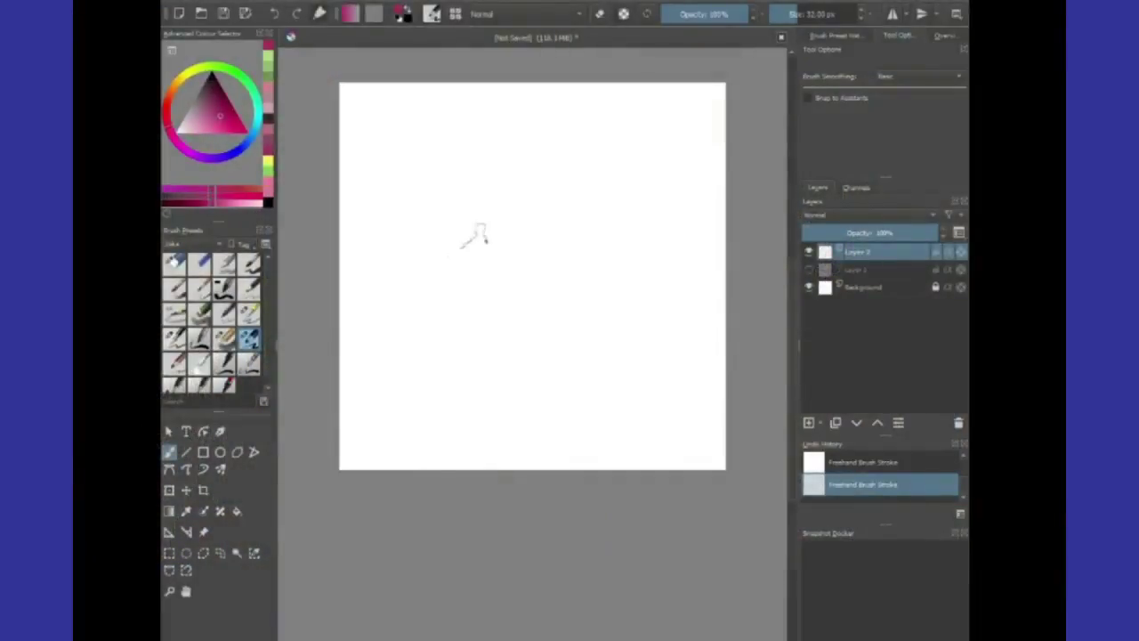
# Outline the first man's hair and head sides in pink, redoing a chin stroke with undo/redo
pyautogui.moveTo(480, 237)
pyautogui.mouseDown()
pyautogui.moveTo(496, 223)
pyautogui.moveTo(474, 210)
pyautogui.moveTo(516, 218)
pyautogui.moveTo(441, 178)
pyautogui.moveTo(397, 253)
pyautogui.moveTo(447, 253)
pyautogui.moveTo(398, 277)
pyautogui.moveTo(388, 240)
pyautogui.moveTo(398, 215)
pyautogui.mouseUp()
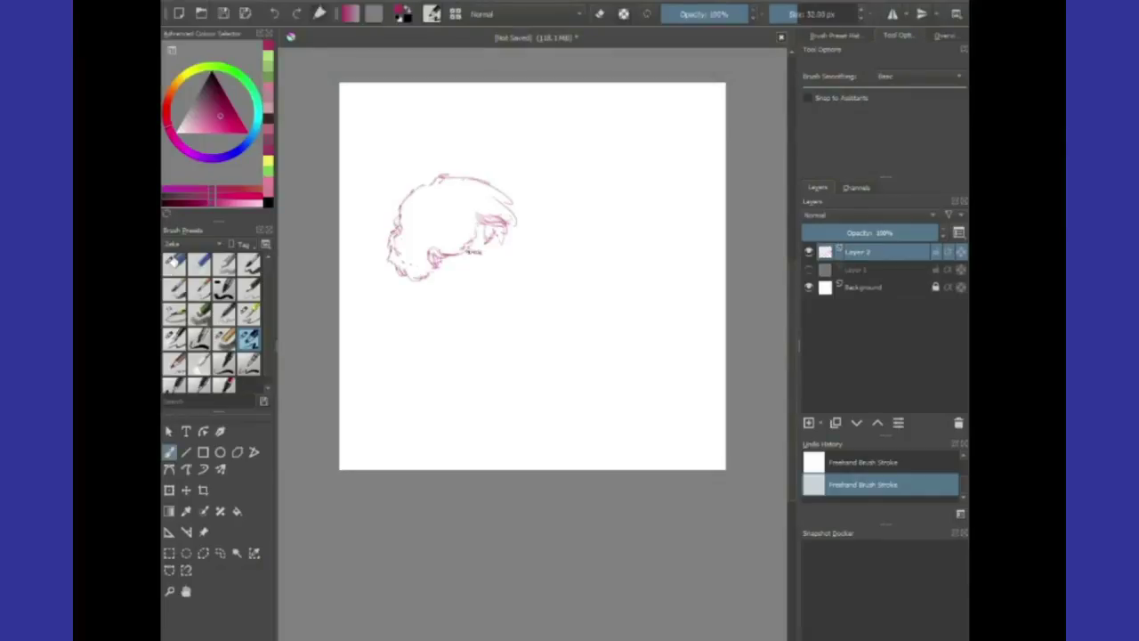
pyautogui.moveTo(509, 225); pyautogui.dragTo(503, 241)
pyautogui.moveTo(507, 250)
pyautogui.mouseDown()
pyautogui.moveTo(495, 254)
pyautogui.moveTo(503, 280)
pyautogui.moveTo(486, 281)
pyautogui.mouseUp()
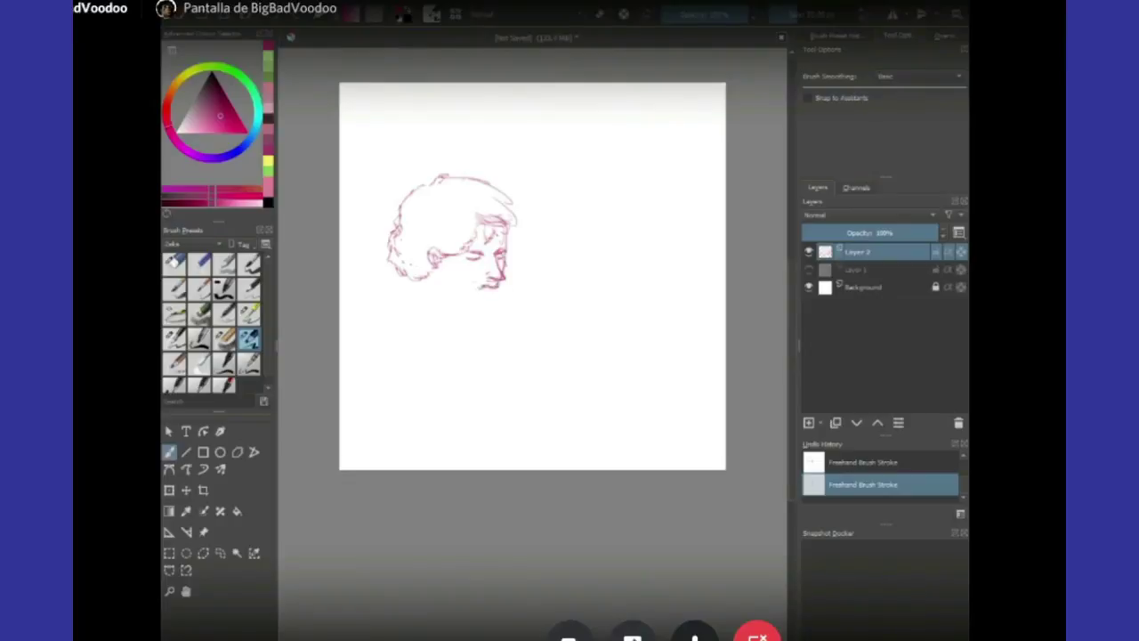
pyautogui.hotkey('ctrl', 'z')
pyautogui.hotkey('ctrl', 'shift', 'z')
pyautogui.moveTo(493, 287); pyautogui.dragTo(496, 283)
# Draw the jawline from chin to ear, the neck and the shirt collar
pyautogui.moveTo(494, 312); pyautogui.dragTo(431, 268)
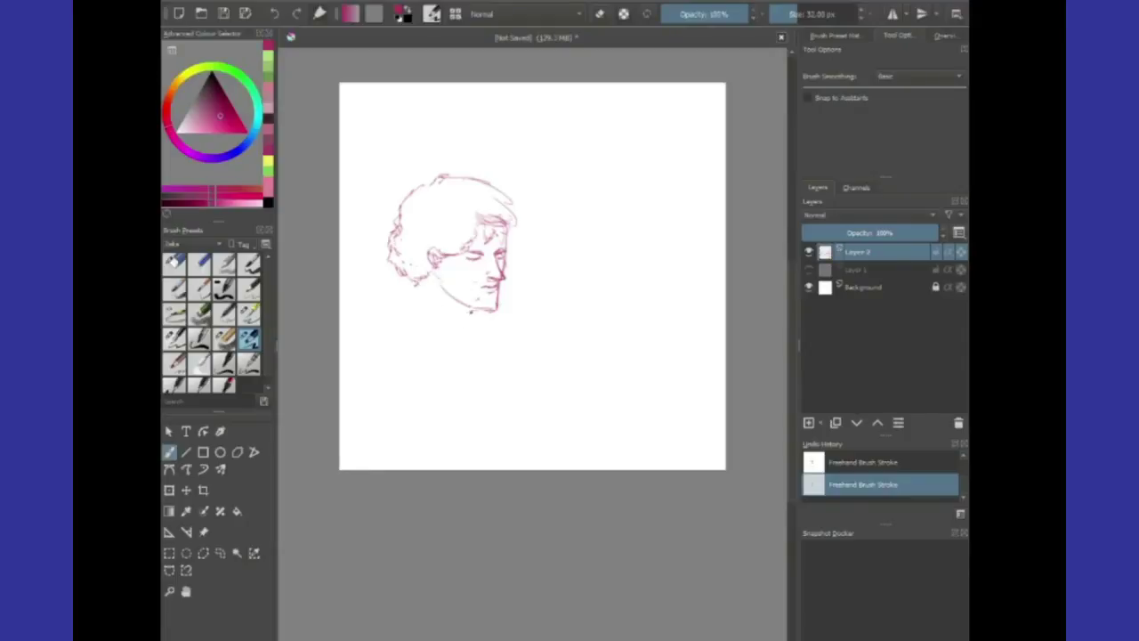
pyautogui.moveTo(480, 309)
pyautogui.mouseDown()
pyautogui.moveTo(453, 356)
pyautogui.moveTo(432, 311)
pyautogui.moveTo(400, 293)
pyautogui.moveTo(403, 349)
pyautogui.moveTo(432, 343)
pyautogui.moveTo(452, 364)
pyautogui.moveTo(484, 333)
pyautogui.moveTo(508, 336)
pyautogui.mouseUp()
pyautogui.moveTo(507, 337)
pyautogui.mouseDown()
pyautogui.moveTo(497, 311)
pyautogui.moveTo(450, 345)
pyautogui.moveTo(395, 282)
pyautogui.moveTo(365, 314)
pyautogui.moveTo(341, 315)
pyautogui.moveTo(379, 382)
pyautogui.mouseUp()
# Outline the shirt front, torso edges and right sleeve, with hatching on the right shoulder
pyautogui.moveTo(383, 326); pyautogui.dragTo(384, 360)
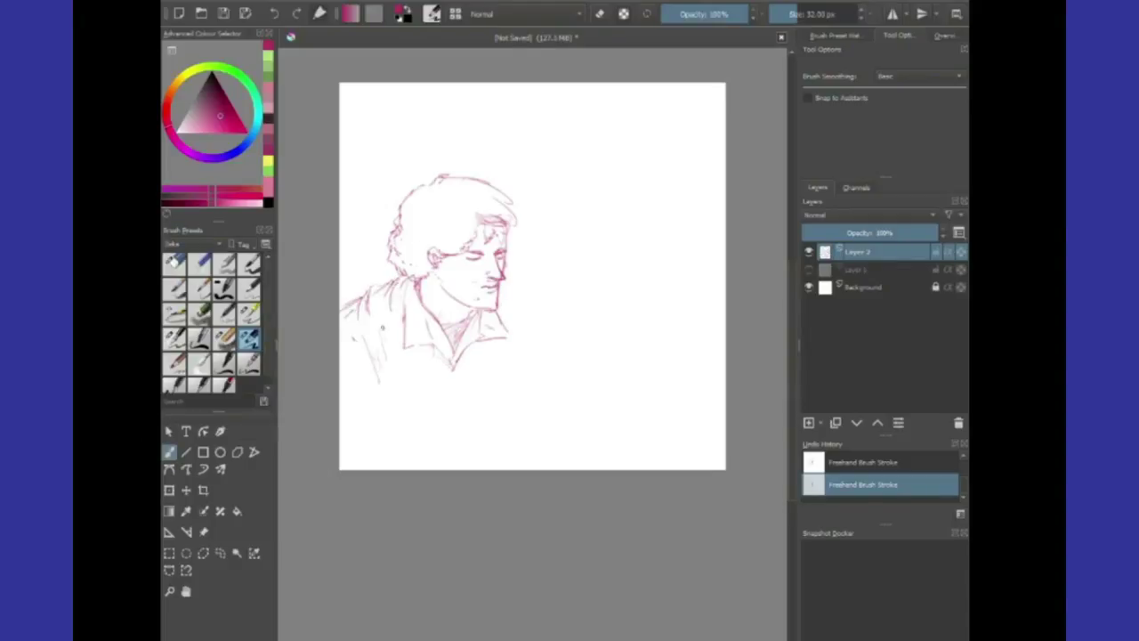
pyautogui.moveTo(452, 377)
pyautogui.mouseDown()
pyautogui.moveTo(454, 440)
pyautogui.moveTo(458, 425)
pyautogui.mouseUp()
pyautogui.moveTo(504, 298); pyautogui.dragTo(531, 309)
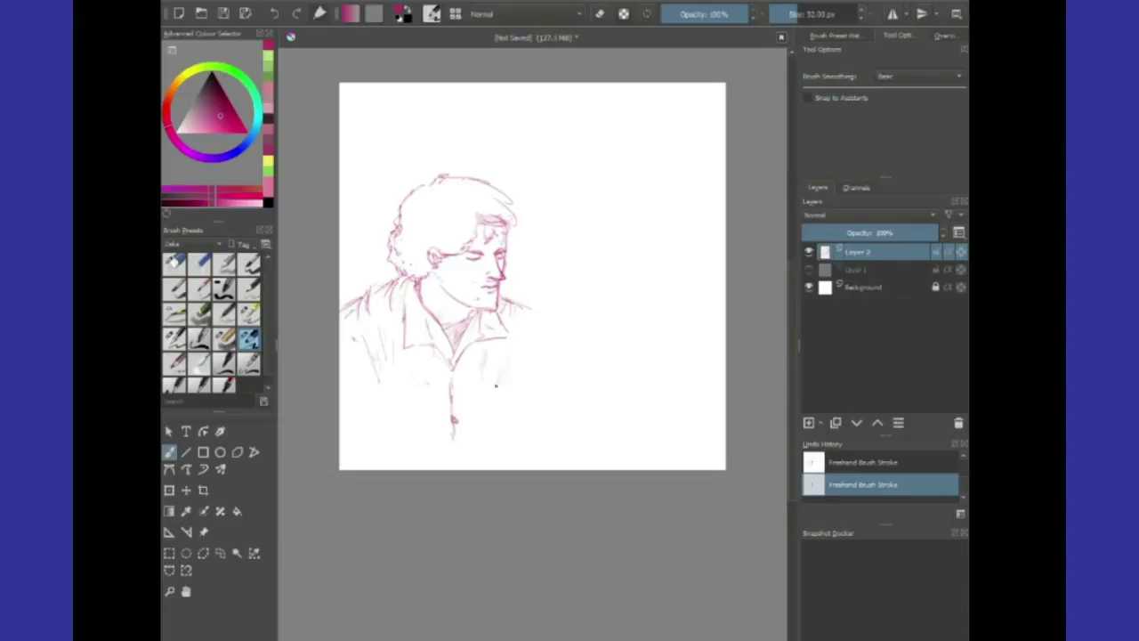
pyautogui.moveTo(491, 408)
pyautogui.mouseDown()
pyautogui.moveTo(513, 415)
pyautogui.moveTo(491, 436)
pyautogui.mouseUp()
pyautogui.moveTo(512, 361)
pyautogui.mouseDown()
pyautogui.moveTo(518, 406)
pyautogui.moveTo(525, 364)
pyautogui.mouseUp()
pyautogui.moveTo(515, 302)
pyautogui.mouseDown()
pyautogui.moveTo(552, 356)
pyautogui.moveTo(541, 331)
pyautogui.moveTo(522, 395)
pyautogui.moveTo(561, 420)
pyautogui.mouseUp()
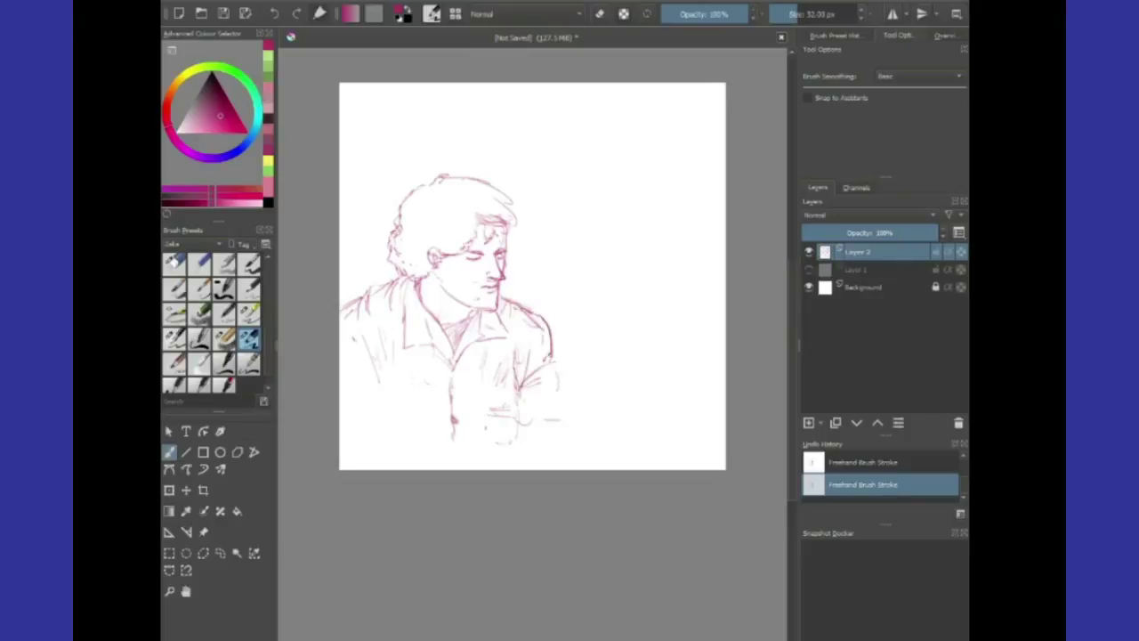
pyautogui.moveTo(550, 320); pyautogui.dragTo(562, 414)
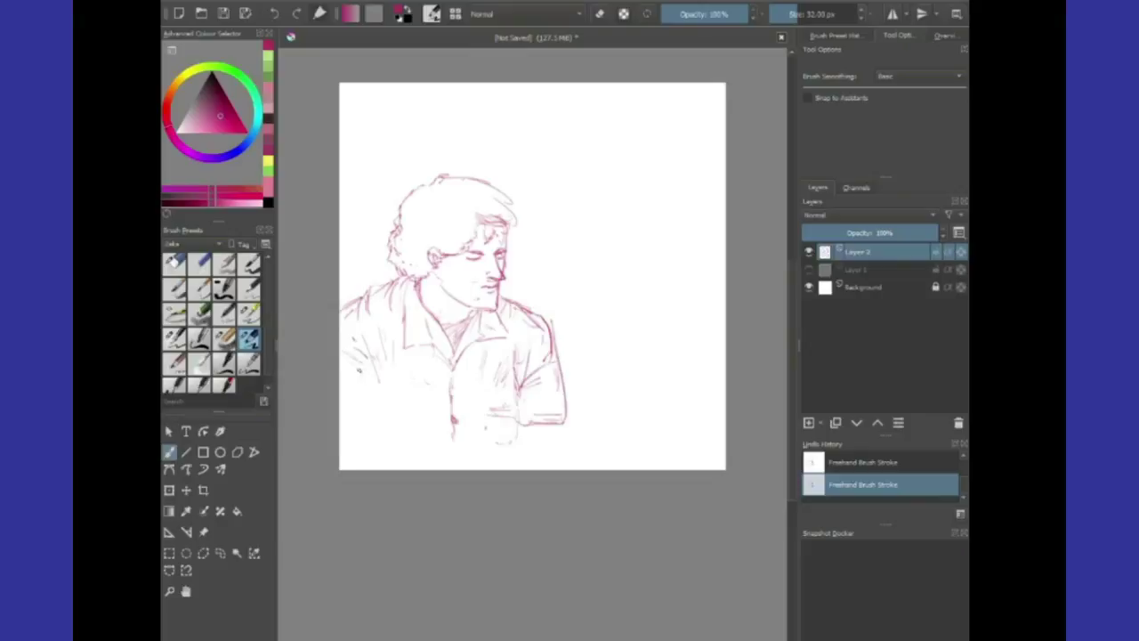
# Hatch the left sleeve and lower torso, then strengthen the left shoulder line
pyautogui.moveTo(363, 413)
pyautogui.mouseDown()
pyautogui.moveTo(343, 426)
pyautogui.moveTo(339, 417)
pyautogui.moveTo(348, 463)
pyautogui.mouseUp()
pyautogui.moveTo(427, 411); pyautogui.dragTo(373, 404)
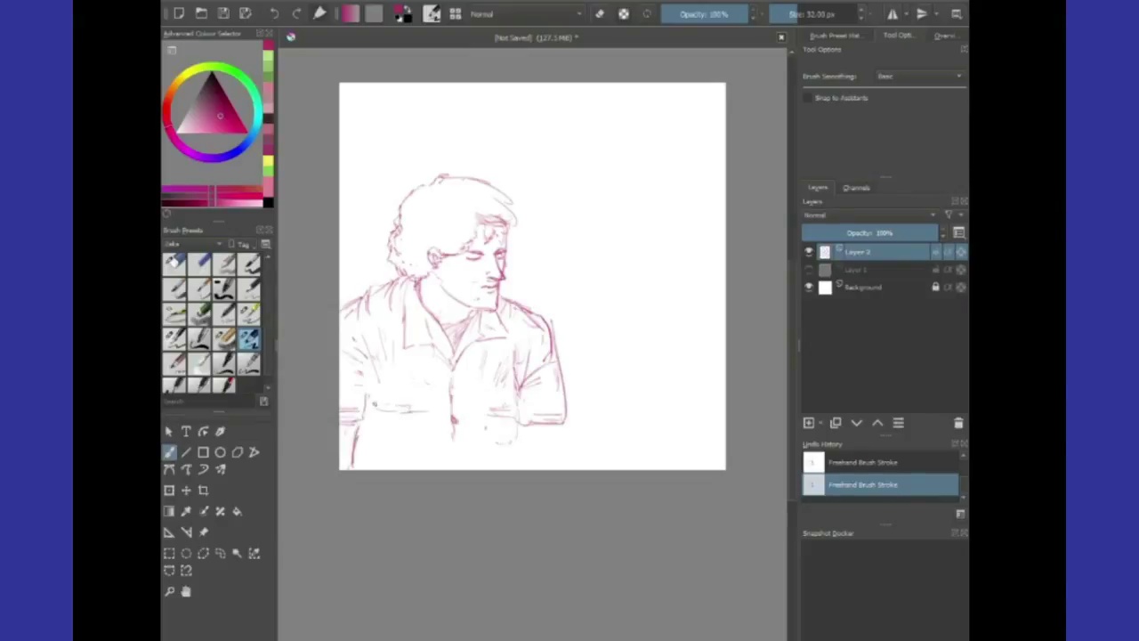
pyautogui.moveTo(407, 358); pyautogui.dragTo(405, 397)
pyautogui.moveTo(416, 364); pyautogui.dragTo(418, 394)
pyautogui.moveTo(384, 436)
pyautogui.mouseDown()
pyautogui.moveTo(403, 438)
pyautogui.moveTo(373, 438)
pyautogui.moveTo(399, 458)
pyautogui.mouseUp()
pyautogui.moveTo(367, 433)
pyautogui.mouseDown()
pyautogui.moveTo(375, 459)
pyautogui.moveTo(397, 468)
pyautogui.mouseUp()
pyautogui.moveTo(514, 445); pyautogui.dragTo(517, 468)
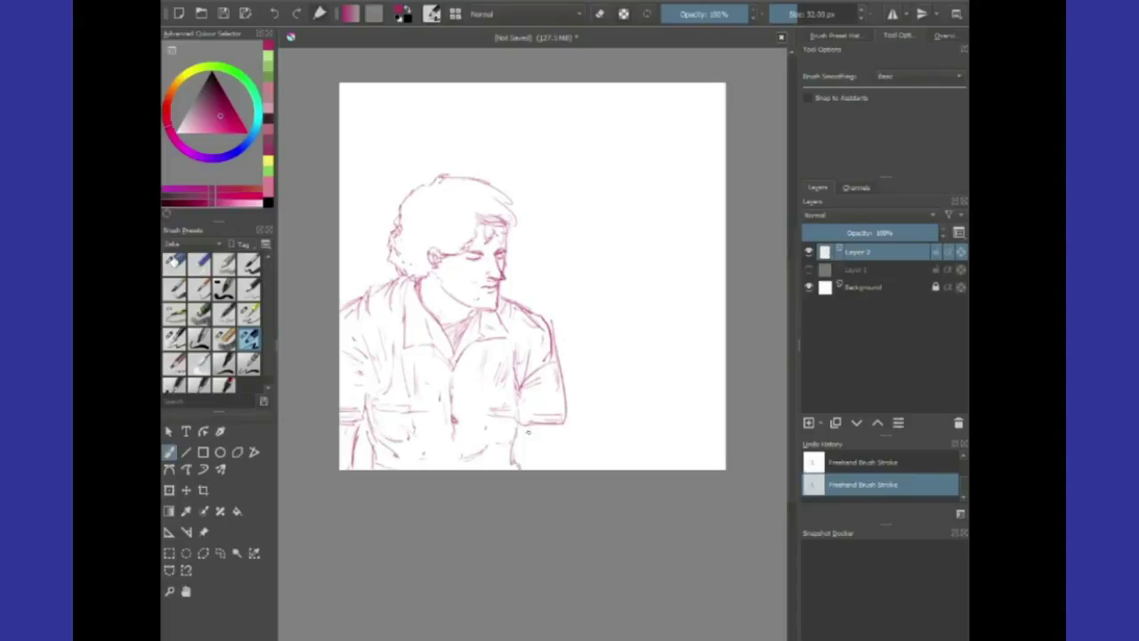
pyautogui.moveTo(532, 423)
pyautogui.mouseDown()
pyautogui.moveTo(525, 450)
pyautogui.moveTo(561, 443)
pyautogui.mouseUp()
pyautogui.moveTo(393, 287); pyautogui.dragTo(340, 311)
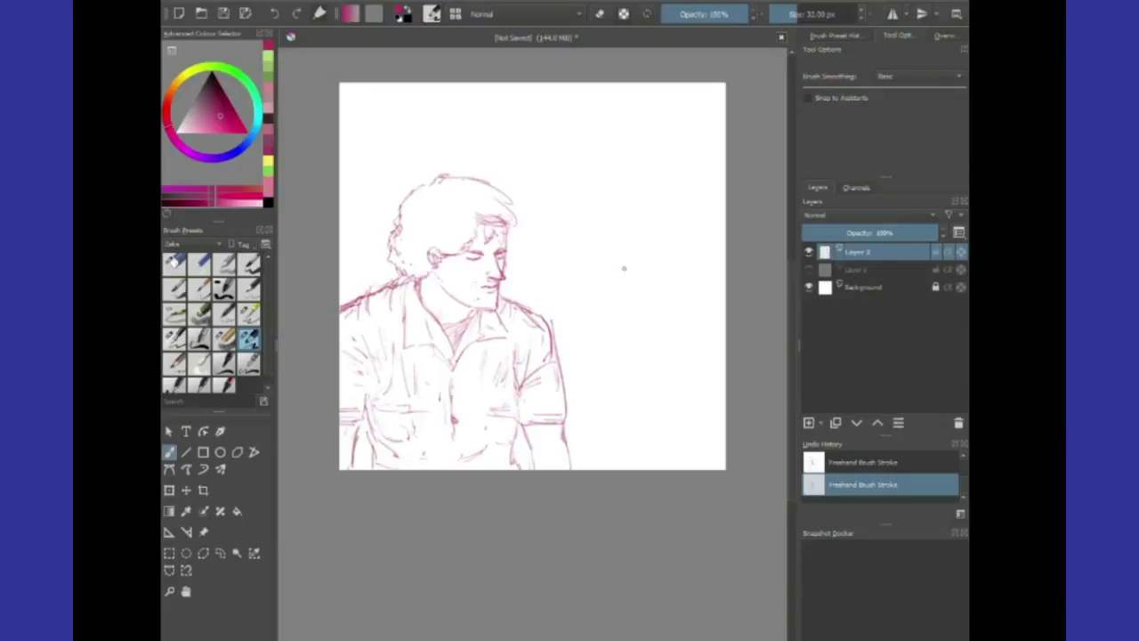
# Draw the arm reaching right from the hatched shoulder, ending in an outstretched hand
pyautogui.moveTo(522, 303)
pyautogui.mouseDown()
pyautogui.moveTo(583, 303)
pyautogui.moveTo(596, 339)
pyautogui.mouseUp()
pyautogui.moveTo(558, 311)
pyautogui.mouseDown()
pyautogui.moveTo(548, 331)
pyautogui.moveTo(544, 317)
pyautogui.mouseUp()
pyautogui.moveTo(539, 301)
pyautogui.mouseDown()
pyautogui.moveTo(536, 313)
pyautogui.moveTo(557, 331)
pyautogui.mouseUp()
pyautogui.moveTo(568, 302)
pyautogui.mouseDown()
pyautogui.moveTo(552, 312)
pyautogui.moveTo(593, 329)
pyautogui.moveTo(618, 299)
pyautogui.moveTo(602, 331)
pyautogui.moveTo(644, 305)
pyautogui.moveTo(642, 331)
pyautogui.mouseUp()
pyautogui.moveTo(655, 352); pyautogui.dragTo(669, 372)
pyautogui.moveTo(625, 350)
pyautogui.mouseDown()
pyautogui.moveTo(651, 368)
pyautogui.moveTo(605, 379)
pyautogui.mouseUp()
pyautogui.moveTo(596, 342); pyautogui.dragTo(558, 340)
pyautogui.moveTo(594, 342)
pyautogui.mouseDown()
pyautogui.moveTo(610, 391)
pyautogui.moveTo(700, 431)
pyautogui.moveTo(692, 420)
pyautogui.mouseUp()
# Sketch the second figure's body edge and lower-right strokes, and refine the hand's fingers
pyautogui.moveTo(605, 384); pyautogui.dragTo(625, 447)
pyautogui.moveTo(640, 448); pyautogui.dragTo(716, 461)
pyautogui.moveTo(684, 459); pyautogui.dragTo(611, 459)
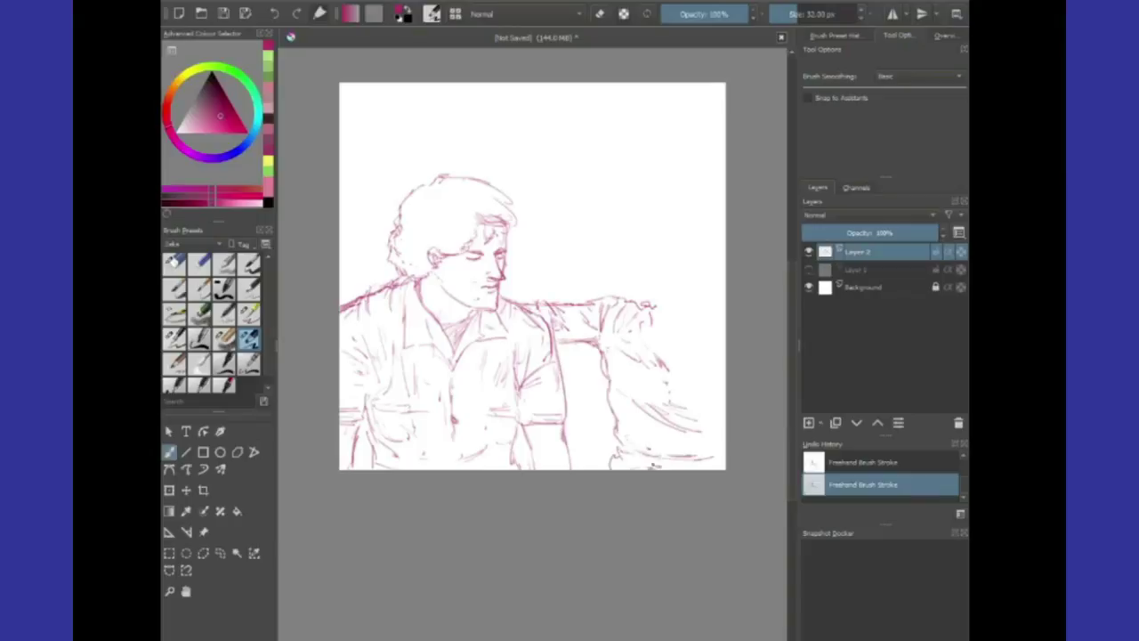
pyautogui.moveTo(705, 434); pyautogui.dragTo(723, 440)
pyautogui.moveTo(642, 303)
pyautogui.mouseDown()
pyautogui.moveTo(662, 358)
pyautogui.moveTo(696, 347)
pyautogui.moveTo(716, 308)
pyautogui.moveTo(700, 359)
pyautogui.moveTo(710, 360)
pyautogui.mouseUp()
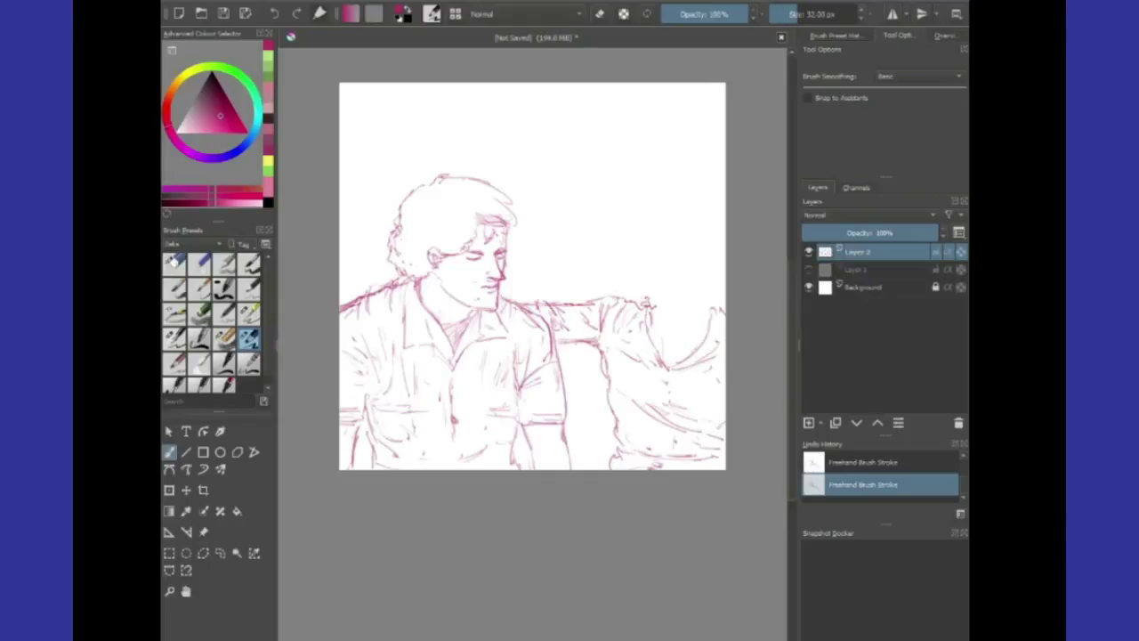
pyautogui.moveTo(664, 304); pyautogui.dragTo(712, 317)
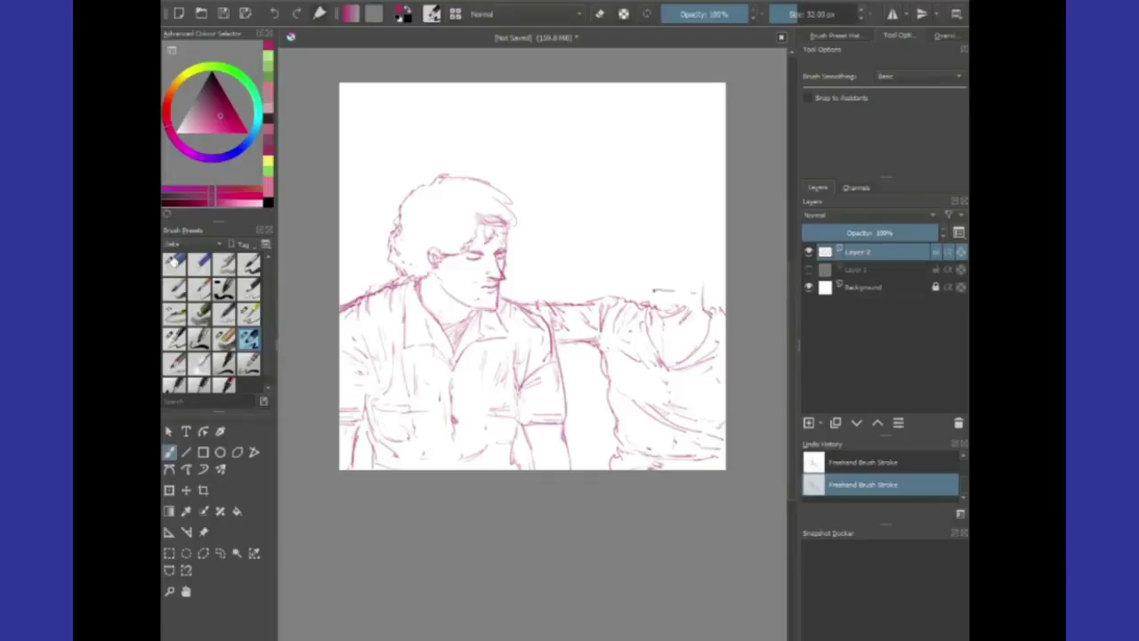
pyautogui.moveTo(653, 290)
pyautogui.mouseDown()
pyautogui.moveTo(678, 291)
pyautogui.moveTo(670, 317)
pyautogui.mouseUp()
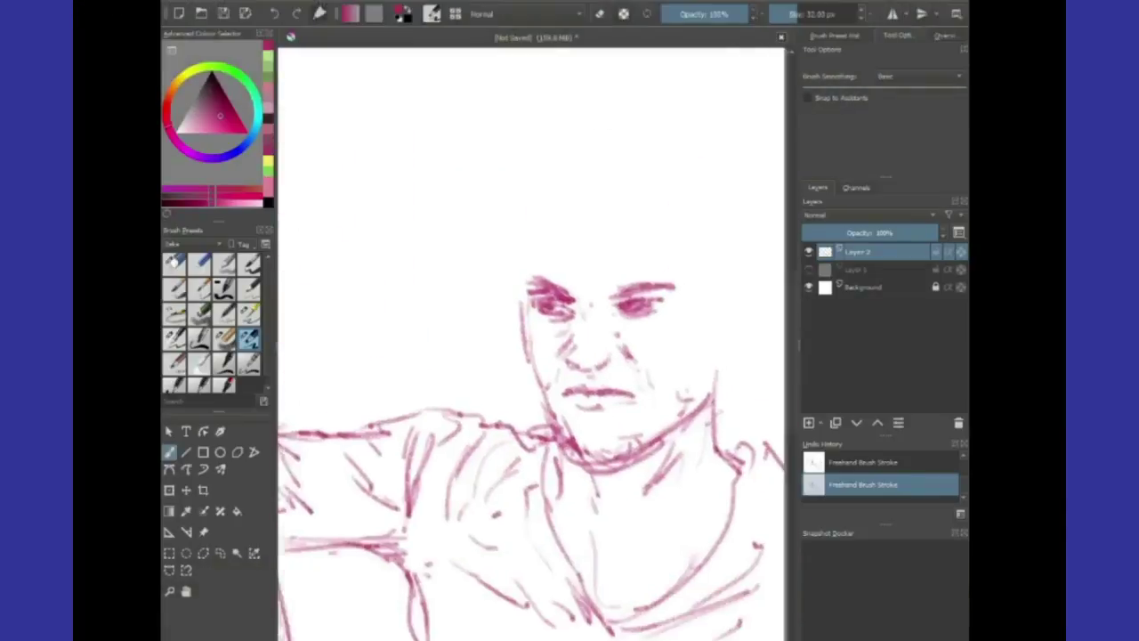
# Erase the chin and neck strokes under the second man's face, then darken his eyebrows
pyautogui.moveTo(553, 434); pyautogui.dragTo(590, 453)
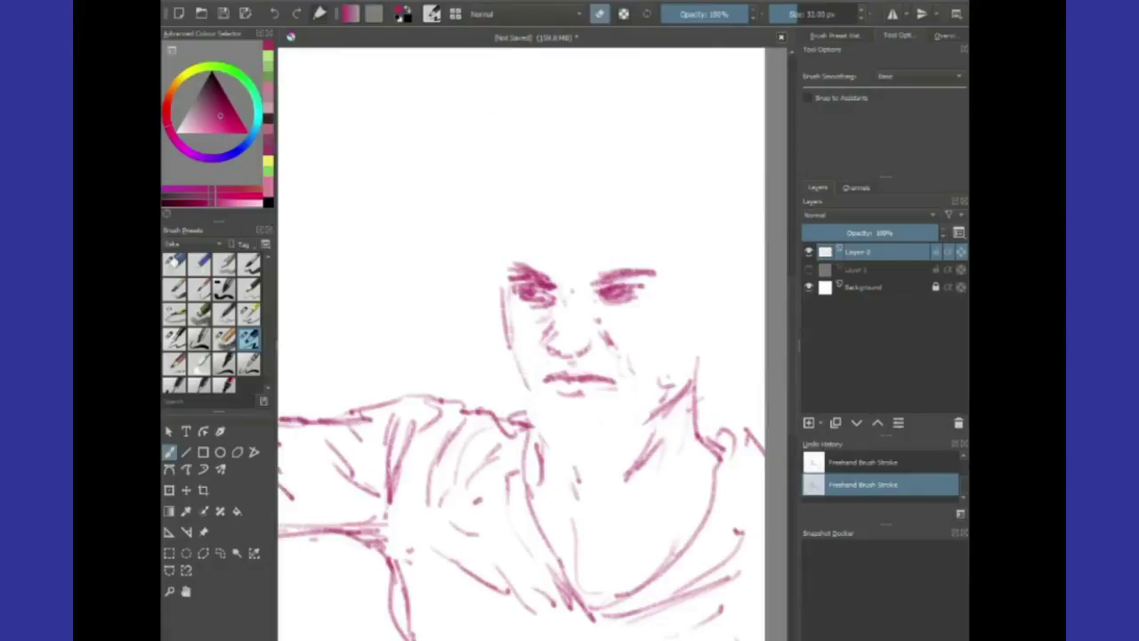
pyautogui.press('e')
pyautogui.moveTo(565, 273); pyautogui.dragTo(564, 259)
pyautogui.moveTo(507, 284)
pyautogui.mouseDown()
pyautogui.moveTo(655, 279)
pyautogui.moveTo(655, 293)
pyautogui.mouseUp()
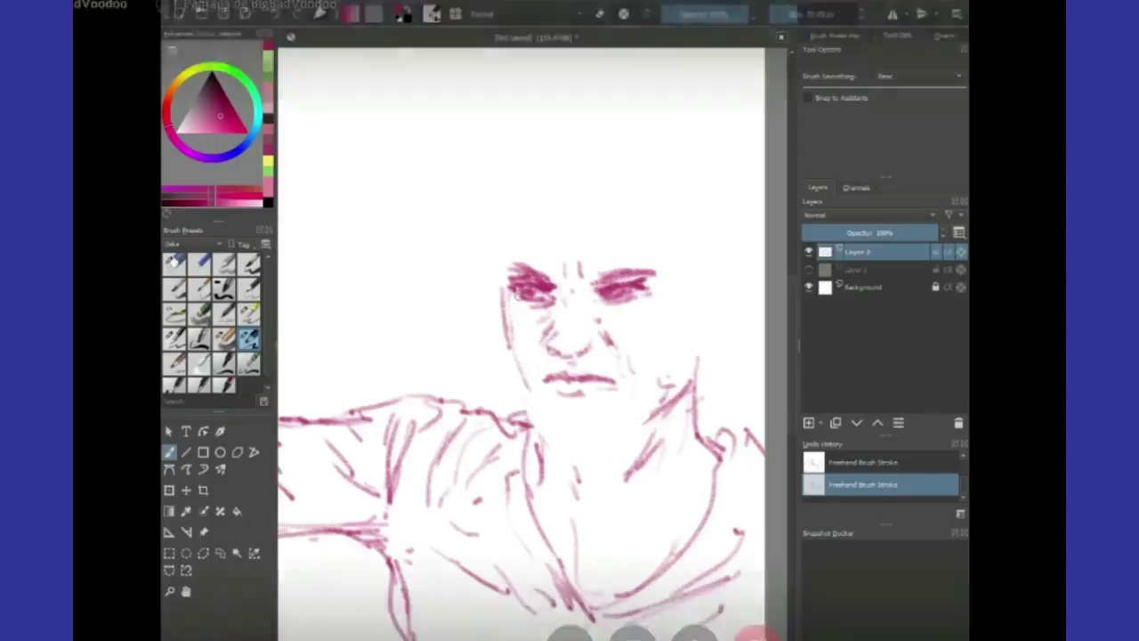
# Draw the second man's left and right jawlines to the chin and retrace the head's left side
pyautogui.moveTo(516, 360)
pyautogui.mouseDown()
pyautogui.moveTo(544, 427)
pyautogui.moveTo(580, 422)
pyautogui.mouseUp()
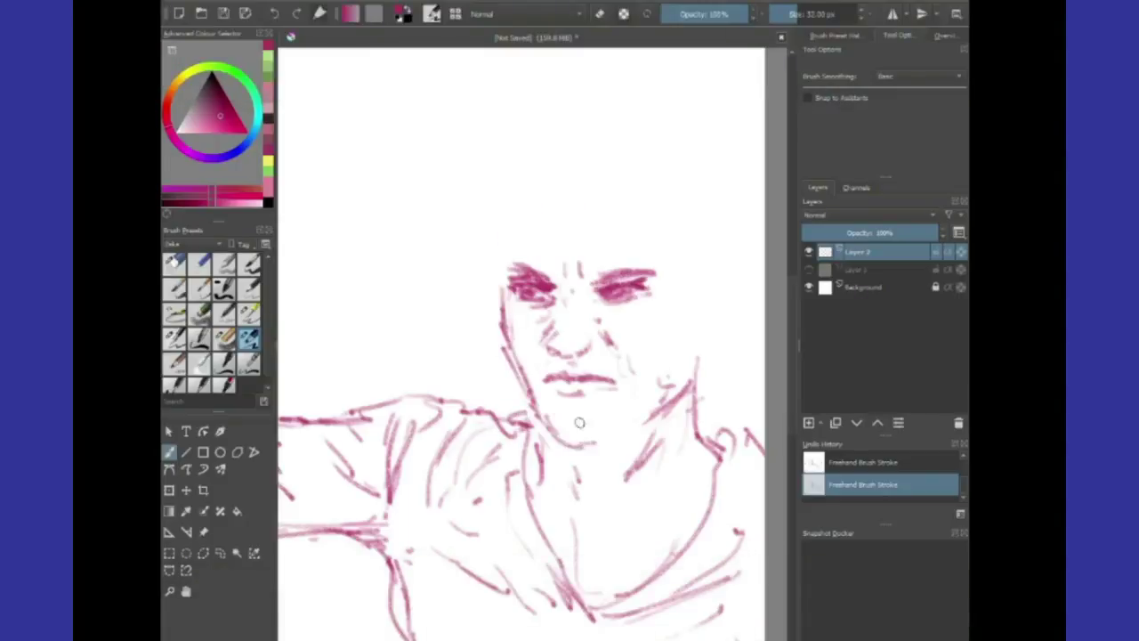
pyautogui.moveTo(680, 389)
pyautogui.mouseDown()
pyautogui.moveTo(543, 427)
pyautogui.moveTo(560, 438)
pyautogui.moveTo(538, 489)
pyautogui.mouseUp()
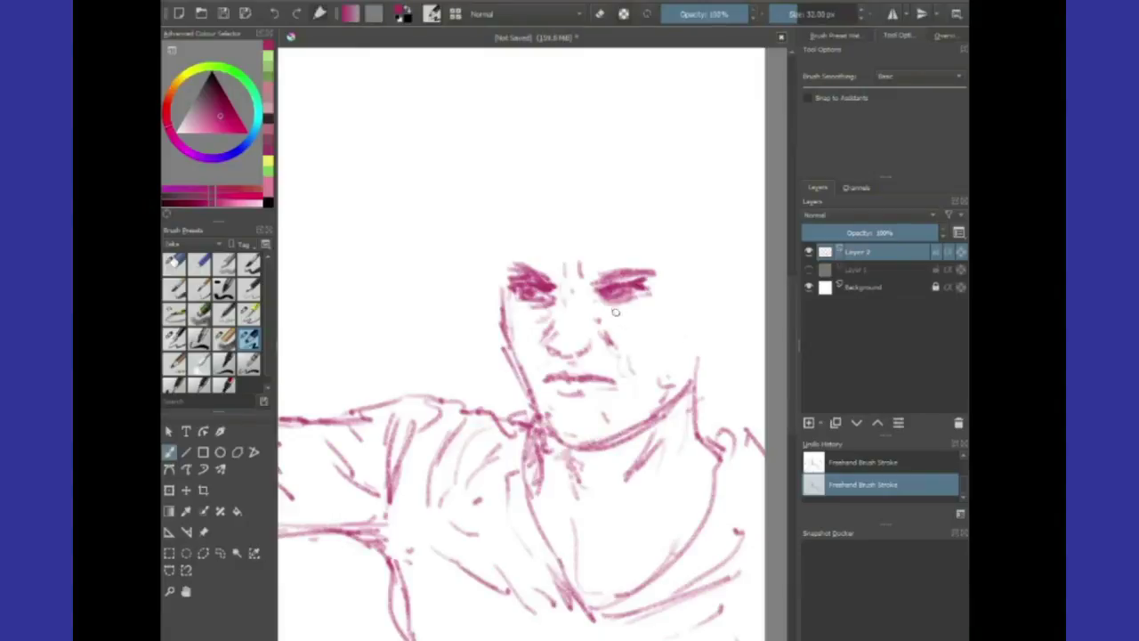
pyautogui.moveTo(505, 288)
pyautogui.mouseDown()
pyautogui.moveTo(504, 240)
pyautogui.moveTo(547, 198)
pyautogui.moveTo(550, 158)
pyautogui.mouseUp()
# Sketch hair strands on the left and top of the second man's head and mark the hairline
pyautogui.moveTo(516, 237); pyautogui.dragTo(495, 274)
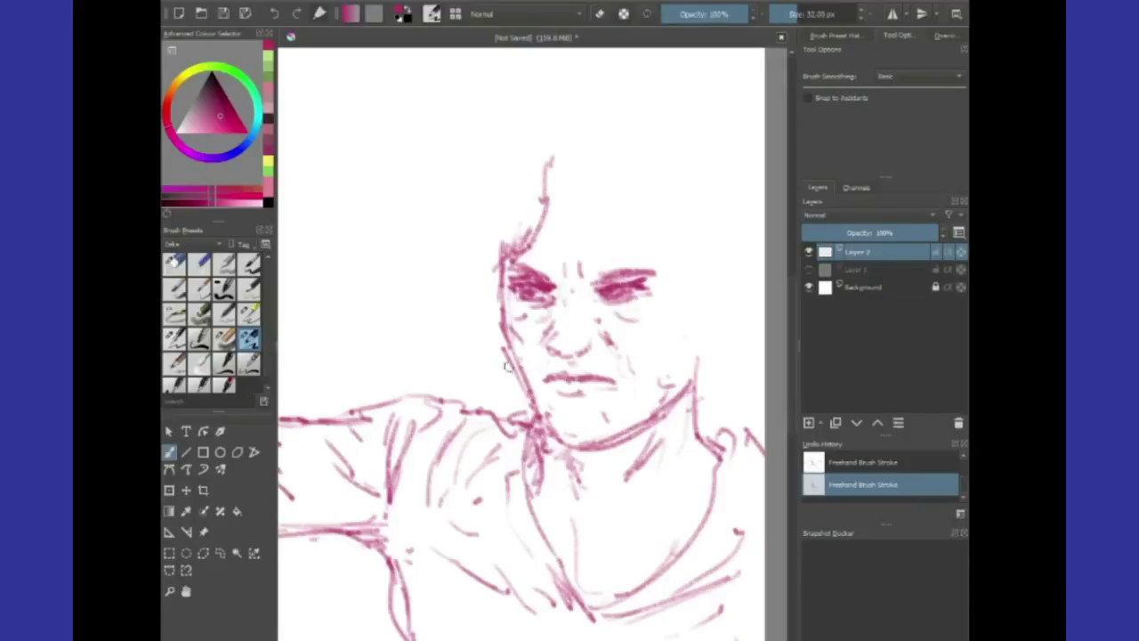
pyautogui.moveTo(507, 367)
pyautogui.mouseDown()
pyautogui.moveTo(463, 378)
pyautogui.moveTo(458, 338)
pyautogui.moveTo(471, 322)
pyautogui.moveTo(449, 242)
pyautogui.moveTo(496, 176)
pyautogui.mouseUp()
pyautogui.moveTo(496, 148); pyautogui.dragTo(399, 290)
pyautogui.moveTo(446, 233)
pyautogui.mouseDown()
pyautogui.moveTo(455, 185)
pyautogui.moveTo(692, 190)
pyautogui.mouseUp()
pyautogui.moveTo(645, 206); pyautogui.dragTo(632, 224)
pyautogui.moveTo(488, 293)
pyautogui.mouseDown()
pyautogui.moveTo(575, 289)
pyautogui.moveTo(636, 383)
pyautogui.mouseUp()
# Draw hair falling down the right side of his face and thicken the top outline
pyautogui.moveTo(579, 292)
pyautogui.mouseDown()
pyautogui.moveTo(643, 400)
pyautogui.moveTo(664, 404)
pyautogui.moveTo(635, 445)
pyautogui.moveTo(663, 469)
pyautogui.moveTo(703, 378)
pyautogui.mouseUp()
pyautogui.moveTo(659, 316); pyautogui.dragTo(704, 410)
pyautogui.moveTo(639, 286); pyautogui.dragTo(699, 356)
pyautogui.moveTo(677, 249); pyautogui.dragTo(694, 339)
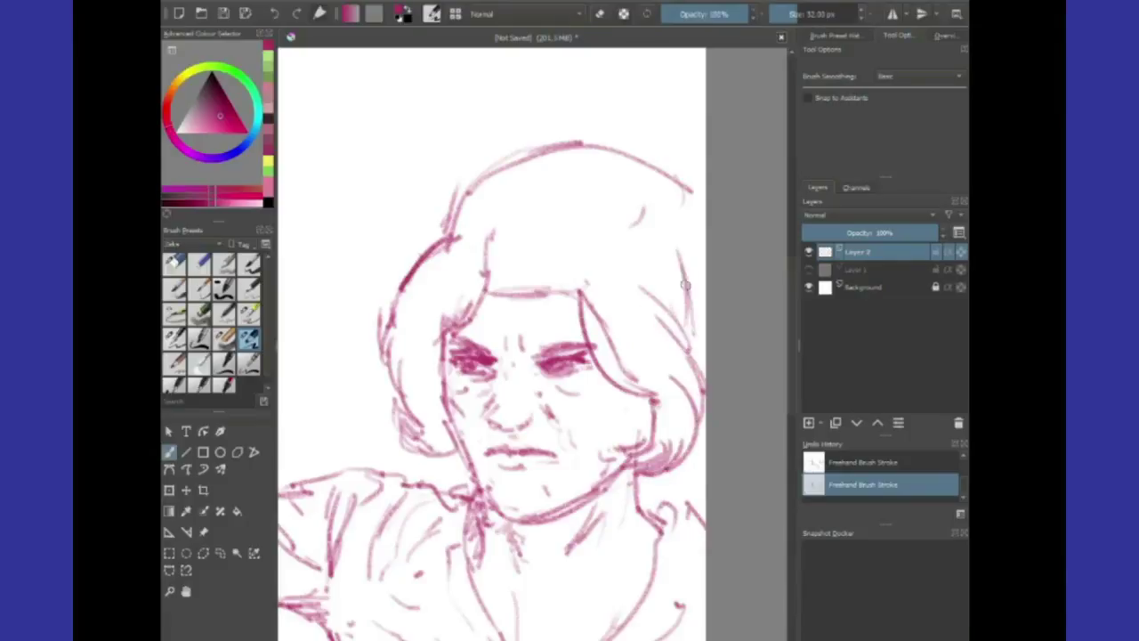
pyautogui.moveTo(685, 203); pyautogui.dragTo(699, 354)
pyautogui.moveTo(663, 158); pyautogui.dragTo(703, 348)
pyautogui.moveTo(623, 169); pyautogui.dragTo(703, 241)
pyautogui.moveTo(525, 151); pyautogui.dragTo(677, 196)
pyautogui.moveTo(498, 183); pyautogui.dragTo(458, 236)
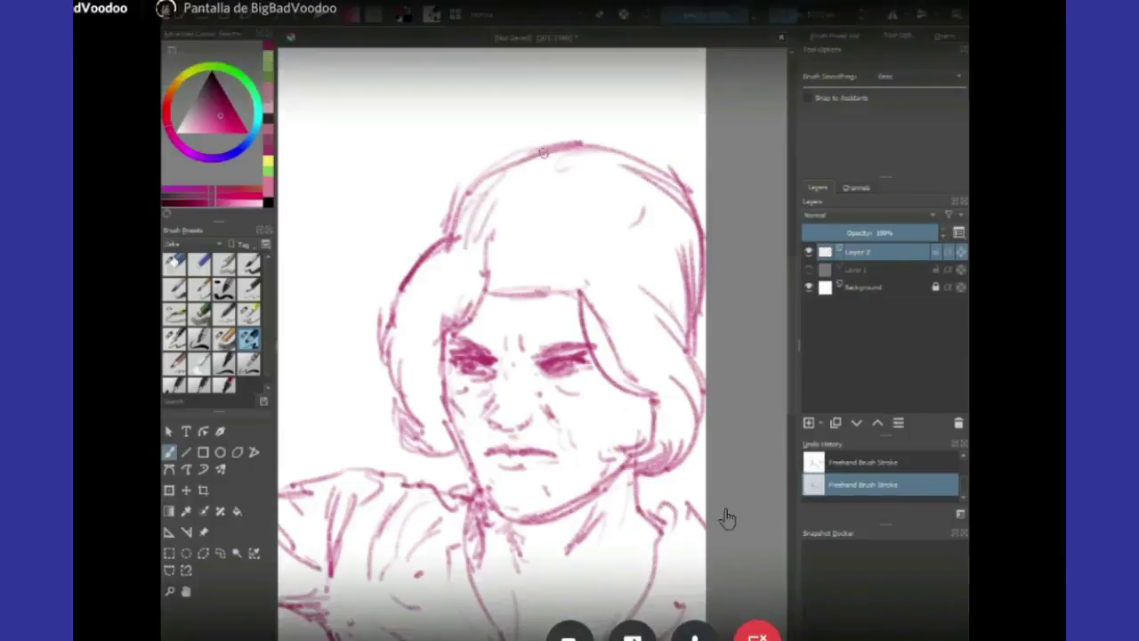
# Pan to the first man and hatch diagonal shading over his cheek and jaw
pyautogui.scroll(-5, 564, 391)
pyautogui.scroll(-2, 563, 391)
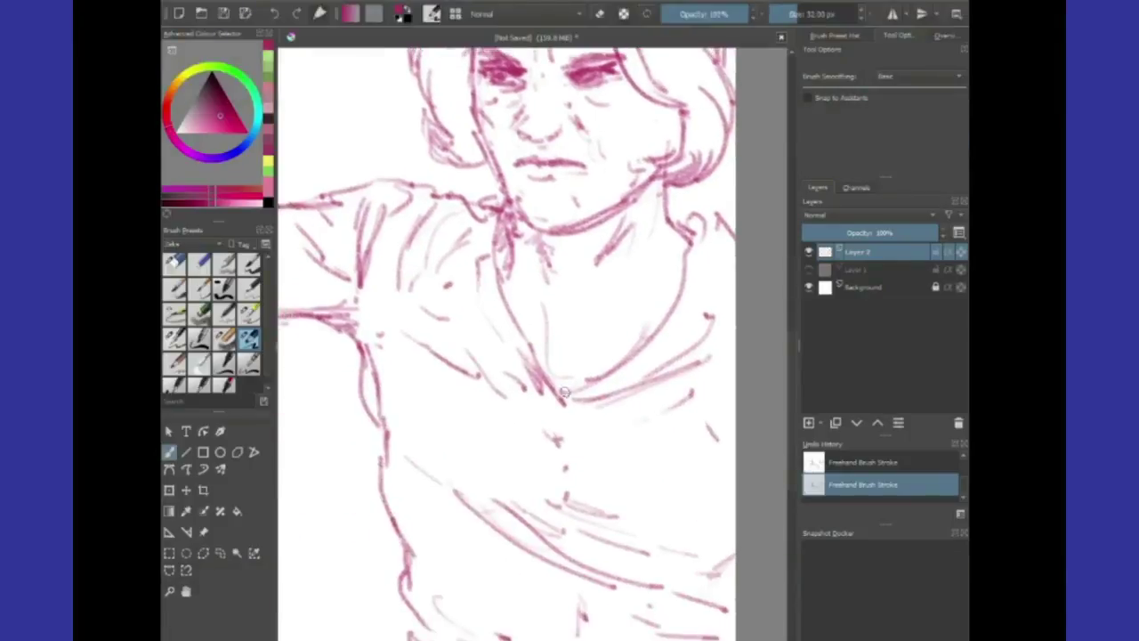
pyautogui.scroll(-3, 563, 391)
pyautogui.scroll(-2, 564, 391)
pyautogui.scroll(-3, 534, 378)
pyautogui.scroll(-3, 495, 364)
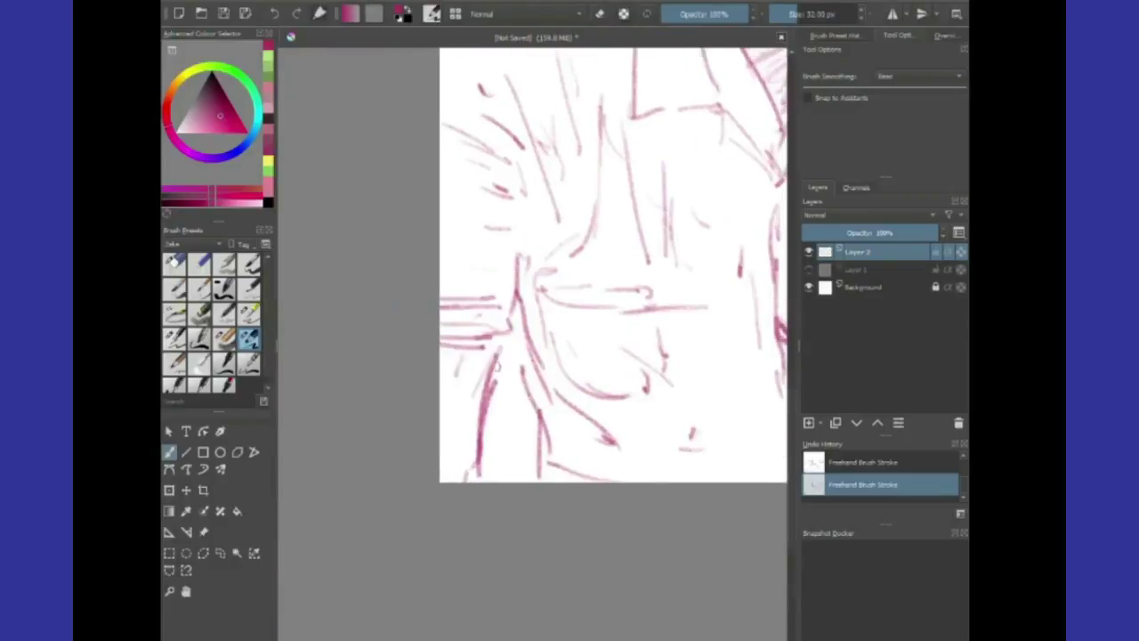
pyautogui.scroll(-3, 504, 360)
pyautogui.scroll(5, 503, 360)
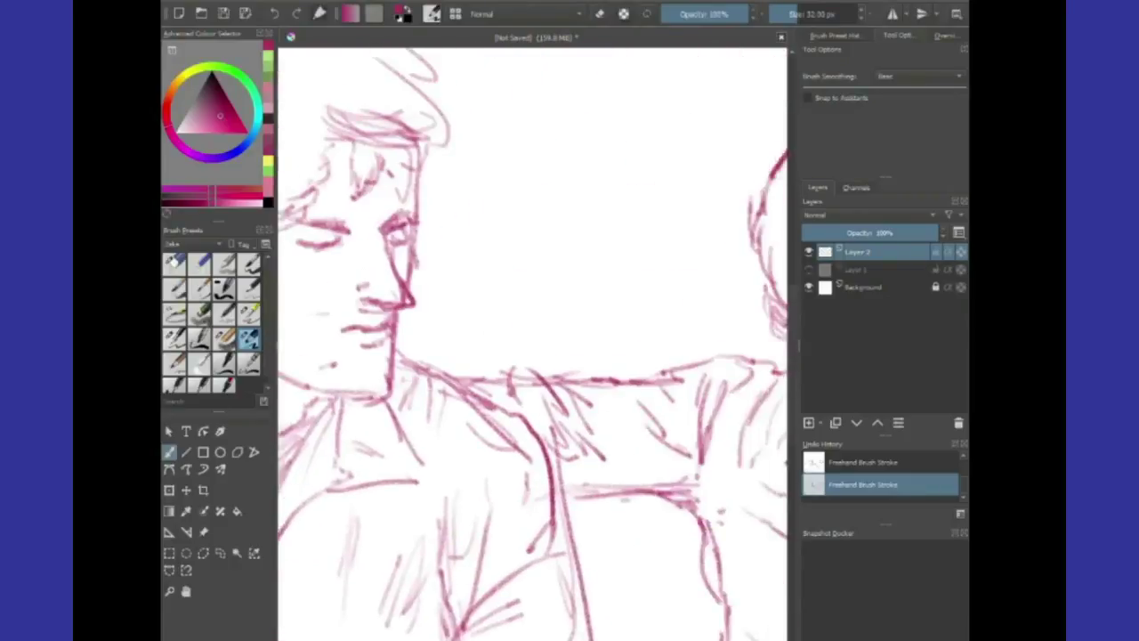
pyautogui.hscroll(-3, 533, 343)
pyautogui.hscroll(-3, 336, 282)
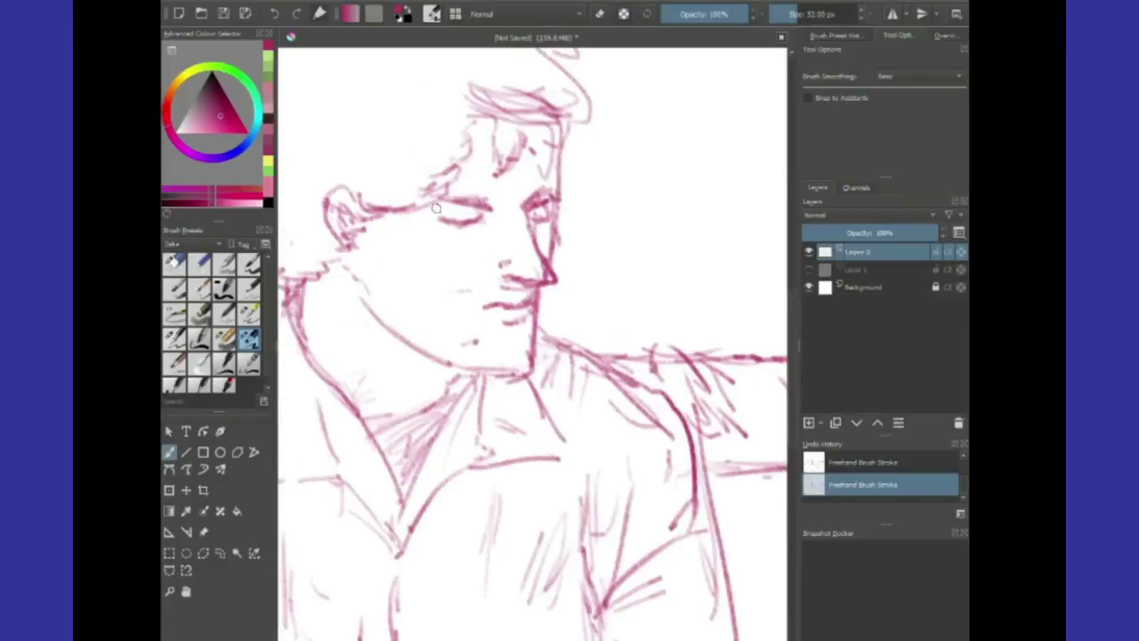
pyautogui.moveTo(409, 210)
pyautogui.mouseDown()
pyautogui.moveTo(338, 239)
pyautogui.moveTo(333, 258)
pyautogui.mouseUp()
pyautogui.moveTo(422, 236); pyautogui.dragTo(347, 272)
pyautogui.moveTo(431, 260); pyautogui.dragTo(356, 289)
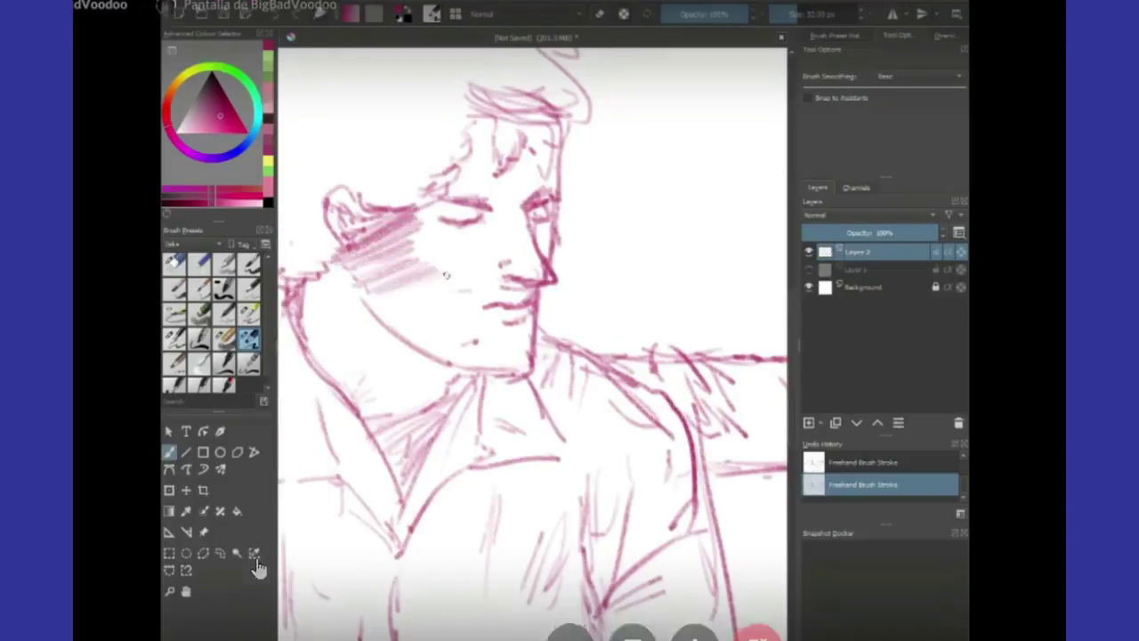
pyautogui.moveTo(434, 285)
pyautogui.mouseDown()
pyautogui.moveTo(379, 306)
pyautogui.moveTo(384, 337)
pyautogui.mouseUp()
# Hatch the shadow down the neck and under the jaw
pyautogui.moveTo(450, 329); pyautogui.dragTo(400, 354)
pyautogui.moveTo(328, 281); pyautogui.dragTo(315, 295)
pyautogui.moveTo(356, 264)
pyautogui.mouseDown()
pyautogui.moveTo(290, 309)
pyautogui.moveTo(294, 320)
pyautogui.mouseUp()
pyautogui.moveTo(377, 305); pyautogui.dragTo(303, 356)
pyautogui.moveTo(395, 338)
pyautogui.mouseDown()
pyautogui.moveTo(324, 391)
pyautogui.moveTo(395, 416)
pyautogui.mouseUp()
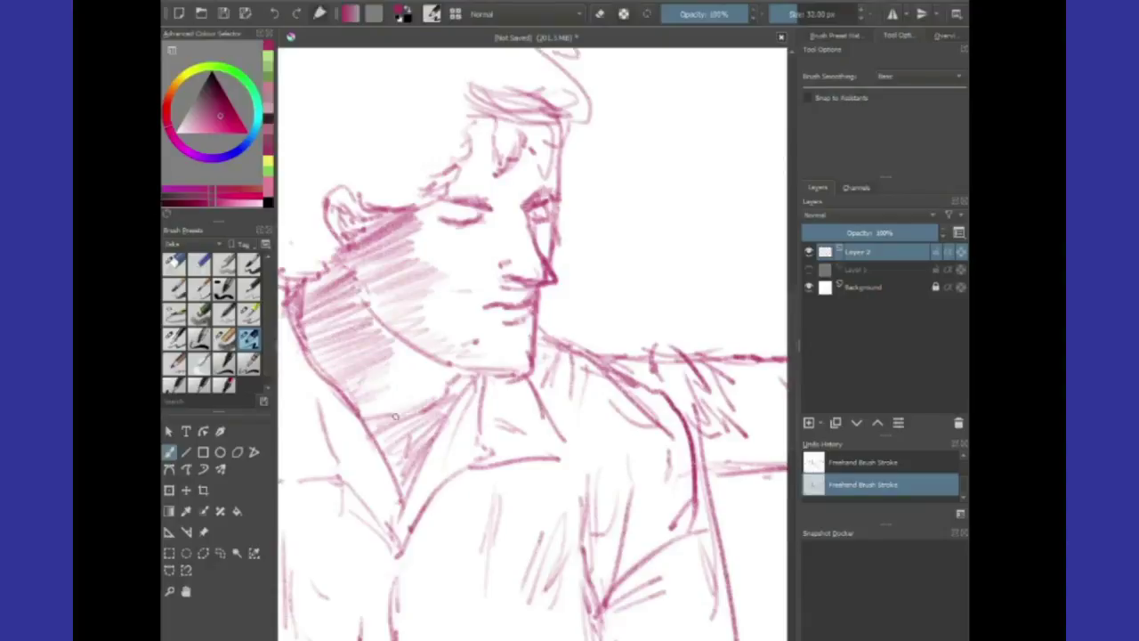
pyautogui.moveTo(463, 395); pyautogui.dragTo(381, 438)
pyautogui.moveTo(449, 422); pyautogui.dragTo(389, 453)
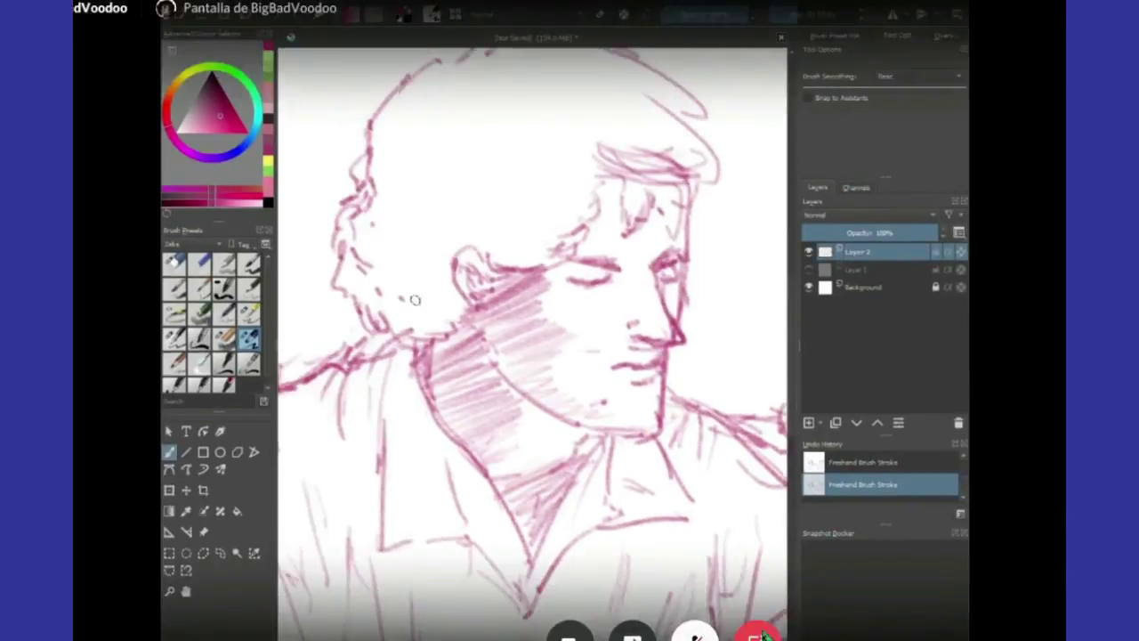
# Hatch the back of the head down to the neck and behind the ear
pyautogui.moveTo(471, 301)
pyautogui.mouseDown()
pyautogui.moveTo(377, 331)
pyautogui.moveTo(354, 317)
pyautogui.mouseUp()
pyautogui.moveTo(441, 242); pyautogui.dragTo(344, 287)
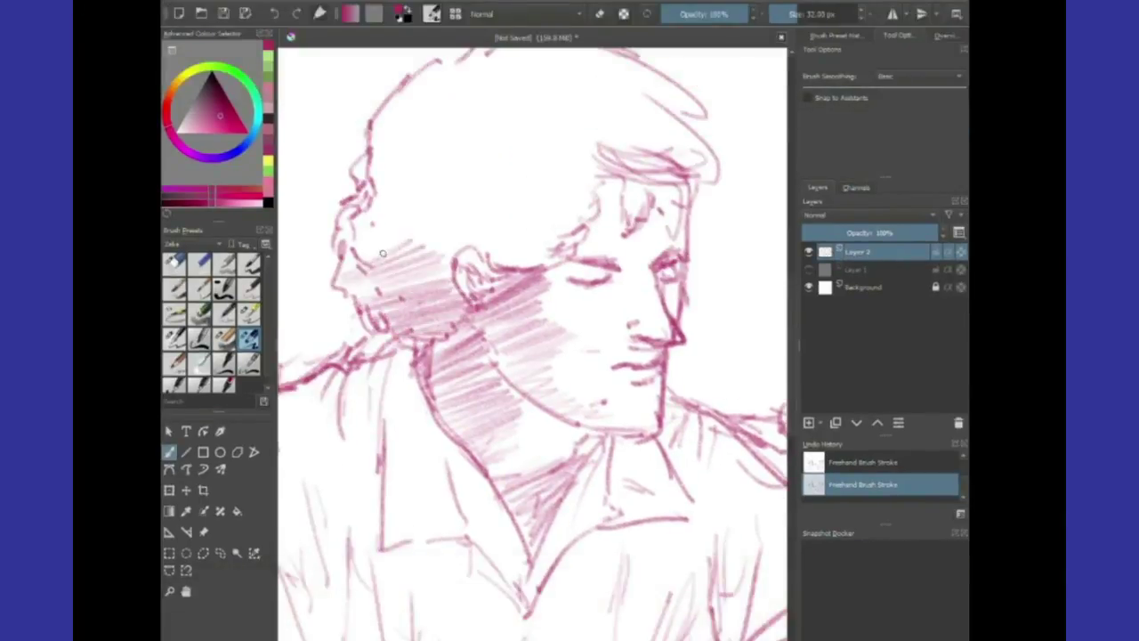
pyautogui.moveTo(409, 203); pyautogui.dragTo(336, 263)
pyautogui.moveTo(397, 183); pyautogui.dragTo(336, 240)
pyautogui.moveTo(402, 121); pyautogui.dragTo(354, 180)
pyautogui.moveTo(519, 243); pyautogui.dragTo(457, 341)
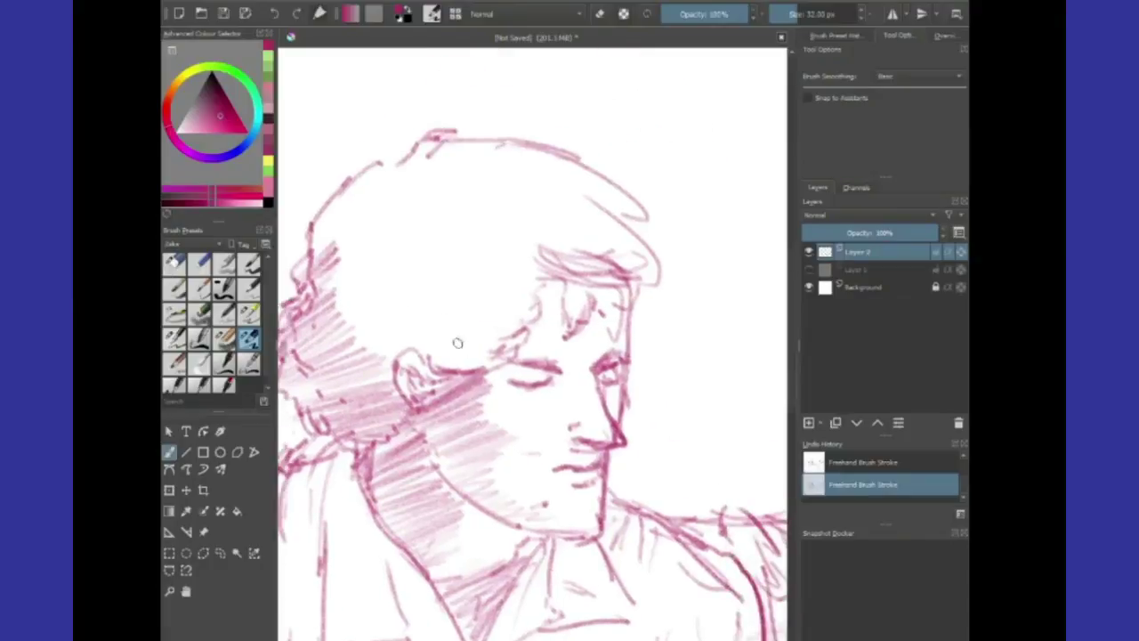
# Hatch the hair above the ear, across the back hair and along the crown
pyautogui.moveTo(526, 308); pyautogui.dragTo(397, 359)
pyautogui.moveTo(534, 279); pyautogui.dragTo(354, 344)
pyautogui.moveTo(484, 247); pyautogui.dragTo(340, 320)
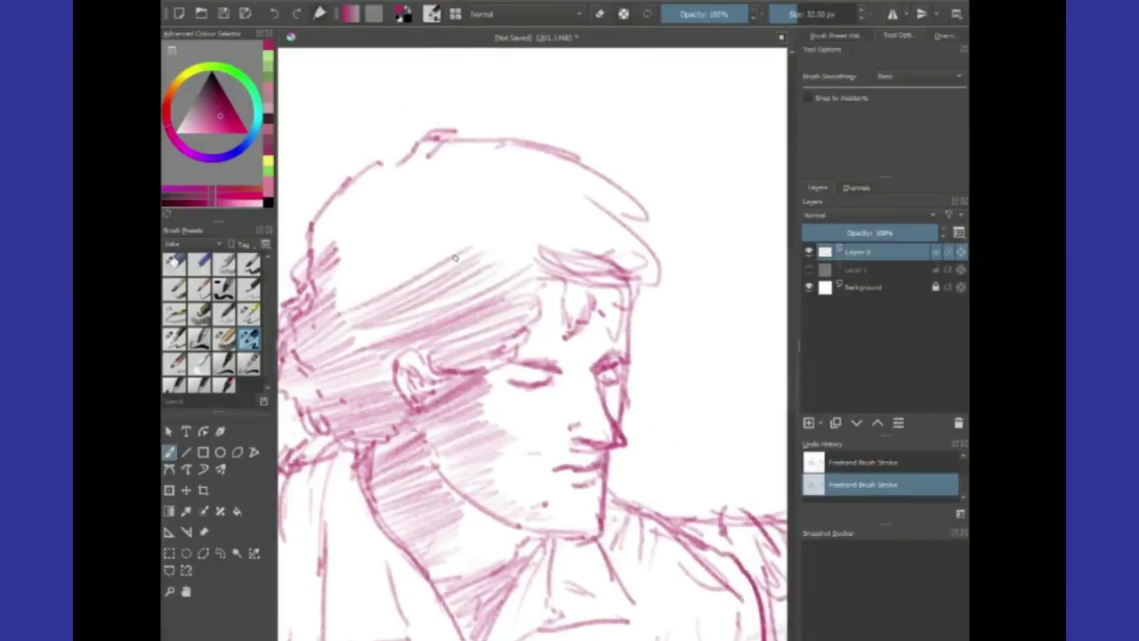
pyautogui.moveTo(454, 233); pyautogui.dragTo(332, 308)
pyautogui.moveTo(429, 221); pyautogui.dragTo(329, 289)
pyautogui.moveTo(406, 189)
pyautogui.mouseDown()
pyautogui.moveTo(313, 255)
pyautogui.moveTo(310, 242)
pyautogui.mouseUp()
pyautogui.moveTo(456, 138); pyautogui.dragTo(382, 191)
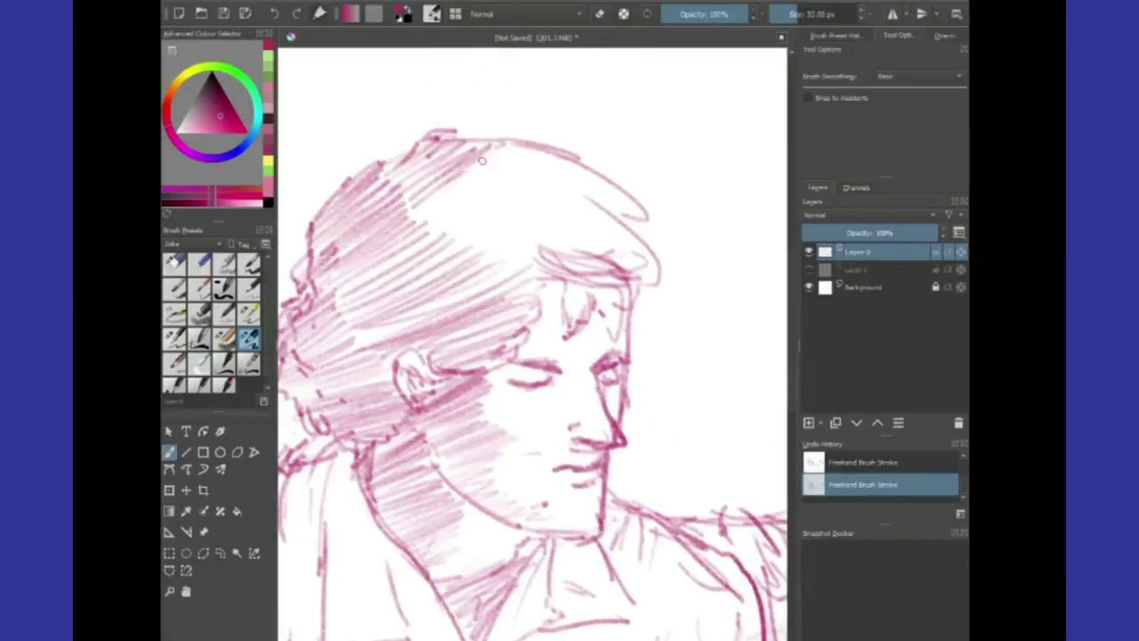
pyautogui.moveTo(491, 143); pyautogui.dragTo(401, 206)
pyautogui.moveTo(560, 149); pyautogui.dragTo(462, 242)
# Hatch the front of the hair and the fringe over the forehead
pyautogui.moveTo(614, 210); pyautogui.dragTo(499, 277)
pyautogui.moveTo(646, 256); pyautogui.dragTo(581, 290)
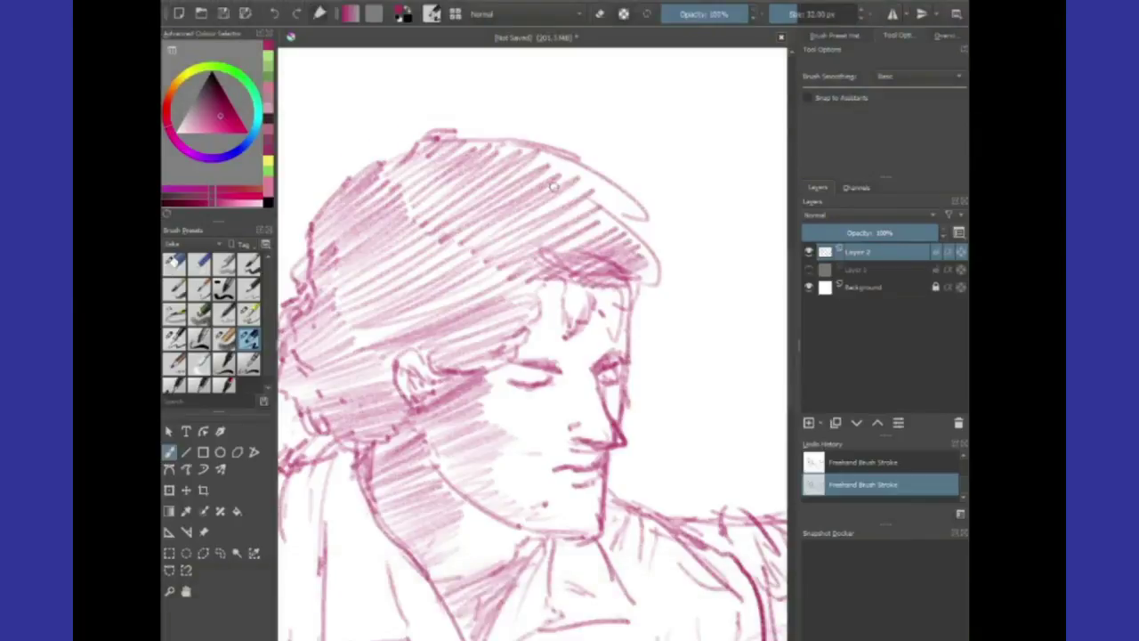
pyautogui.moveTo(587, 157); pyautogui.dragTo(540, 184)
pyautogui.moveTo(609, 173); pyautogui.dragTo(564, 203)
pyautogui.moveTo(623, 185); pyautogui.dragTo(578, 220)
pyautogui.moveTo(602, 277)
pyautogui.mouseDown()
pyautogui.moveTo(546, 294)
pyautogui.moveTo(559, 317)
pyautogui.mouseUp()
pyautogui.moveTo(635, 291)
pyautogui.mouseDown()
pyautogui.moveTo(596, 319)
pyautogui.moveTo(614, 332)
pyautogui.mouseUp()
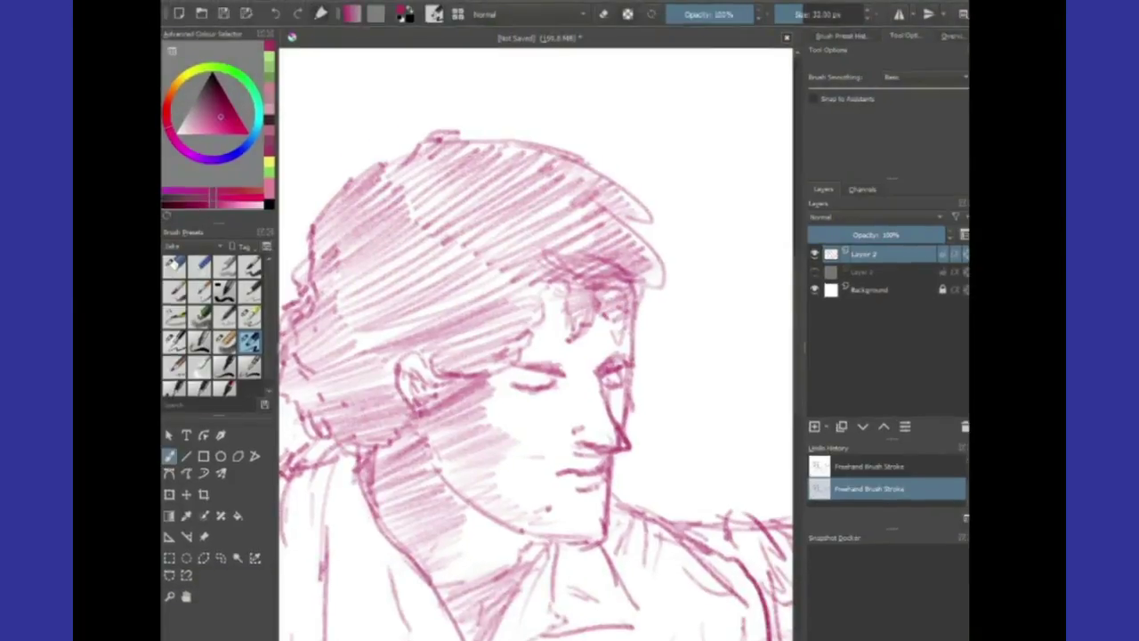